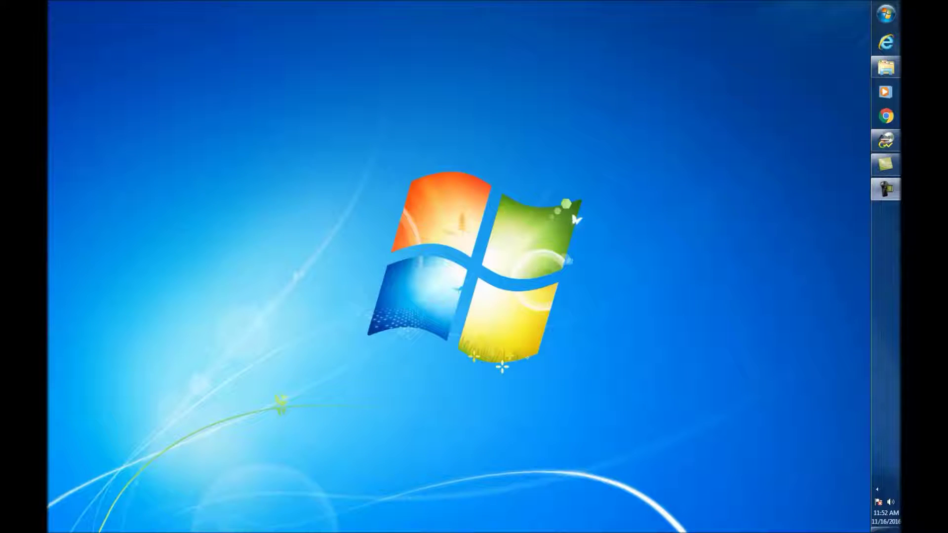
Step: Switch to Chrome, search Google for "doom builder" and open the Downloads page of doombuilder.com
left_click(883, 114)
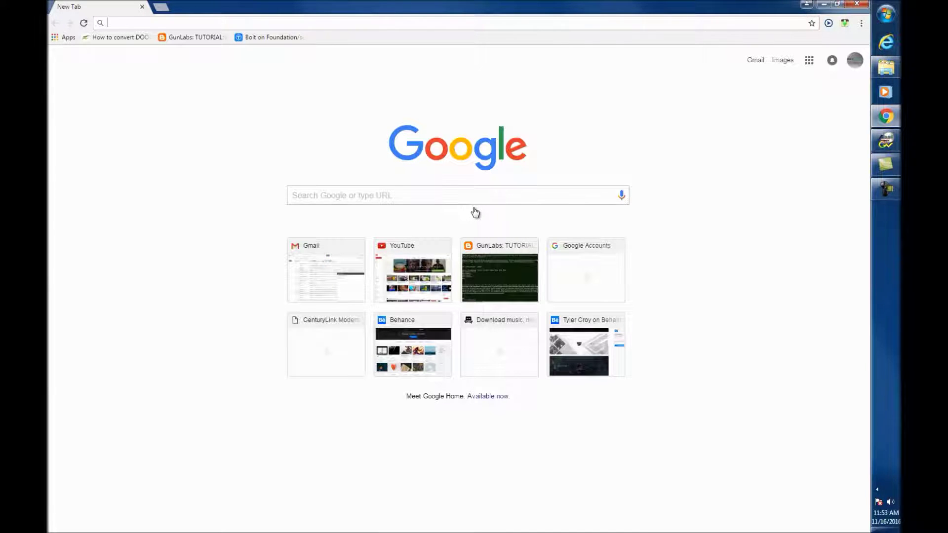
type("doo")
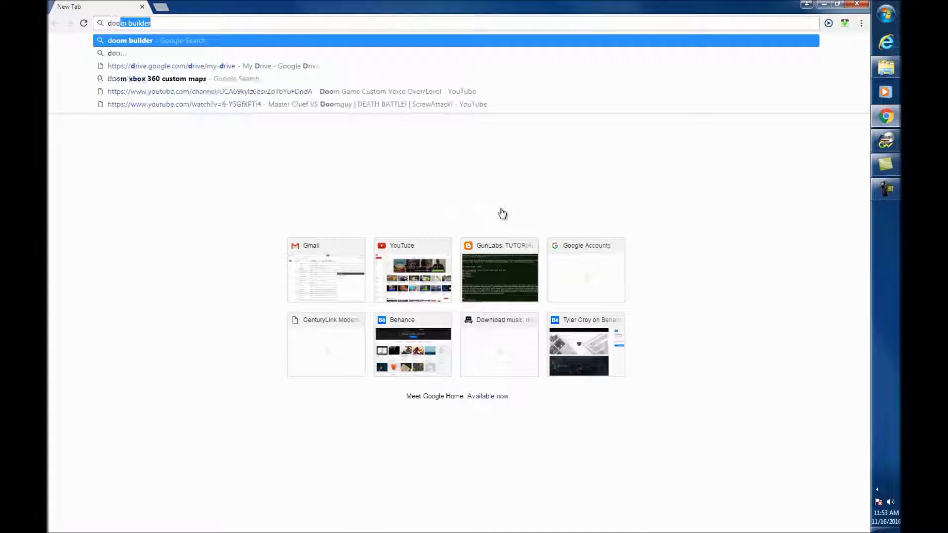
type("m")
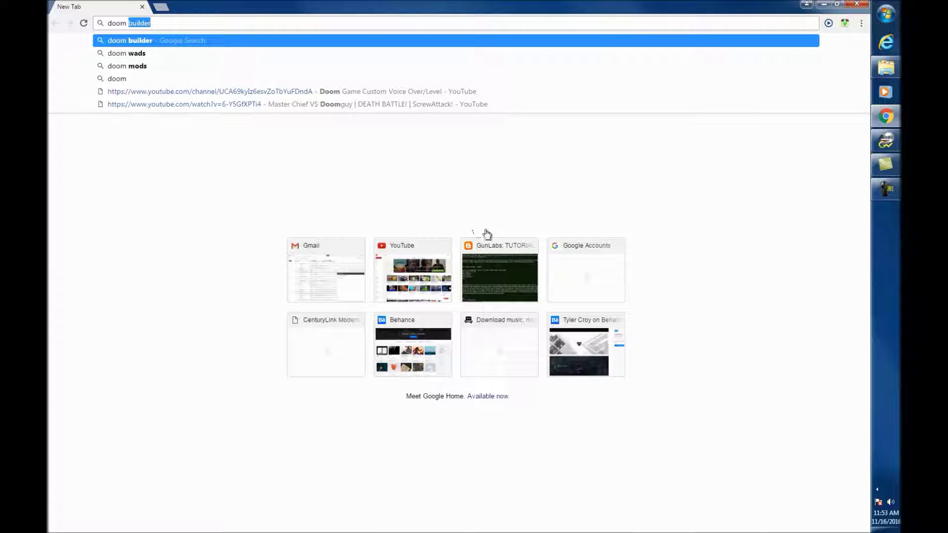
key("Return")
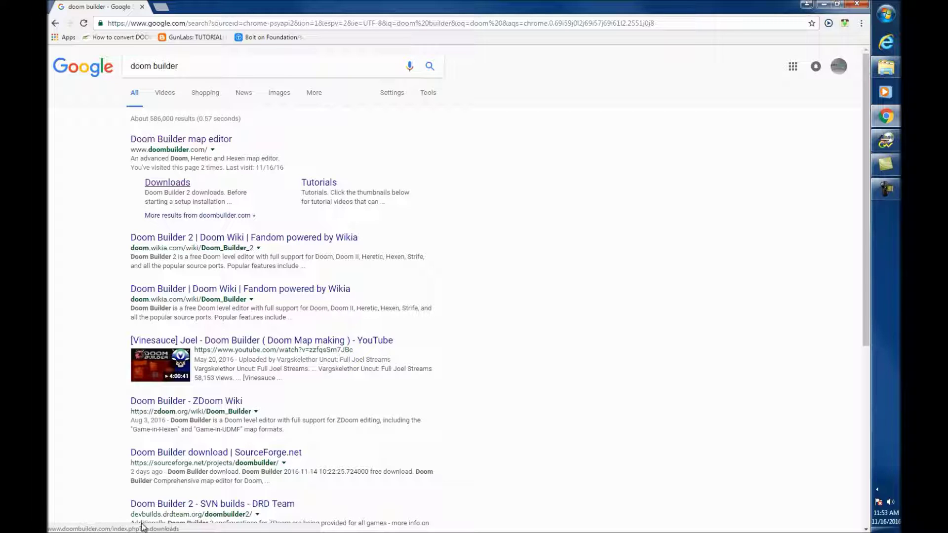
key("Return")
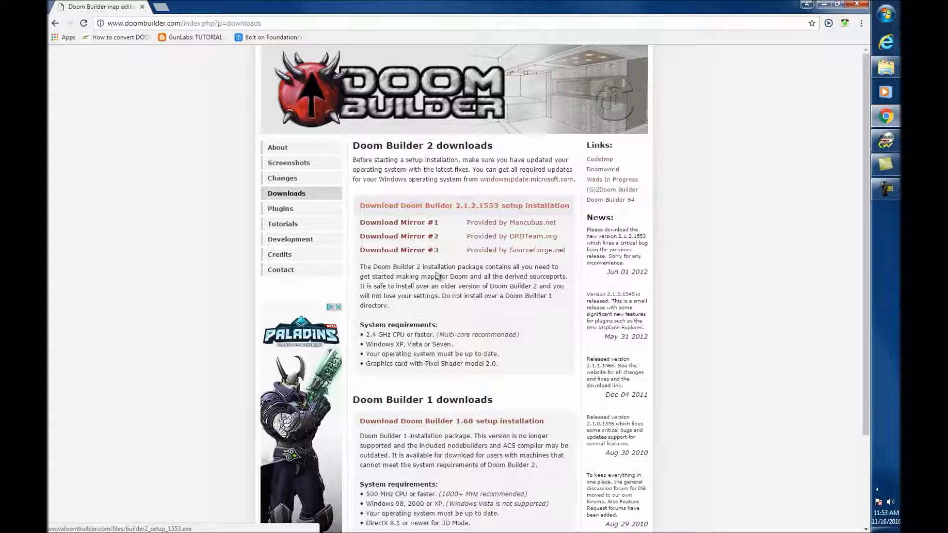
Step: Start downloading the Doom Builder 2.1.2.1553 setup installation, cancel that download and close the browser
left_click(550, 191)
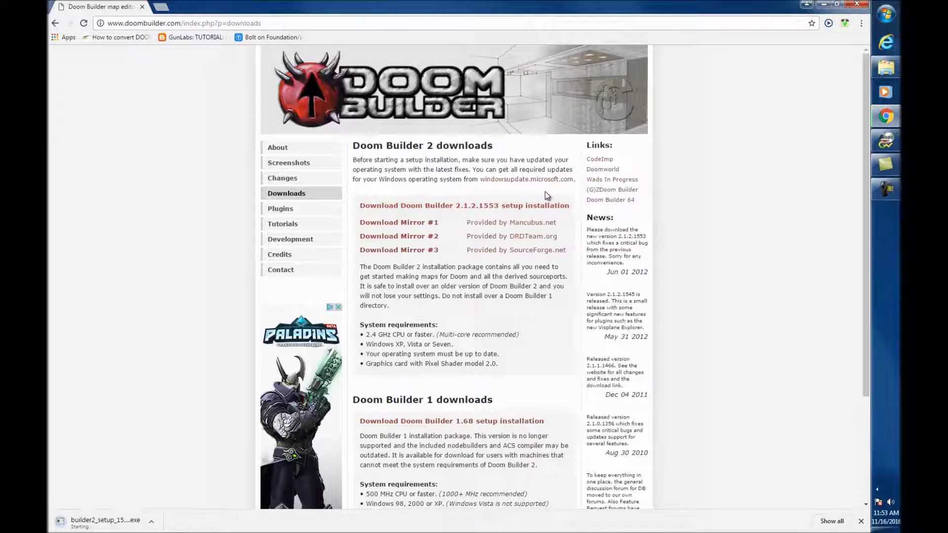
right_click(98, 526)
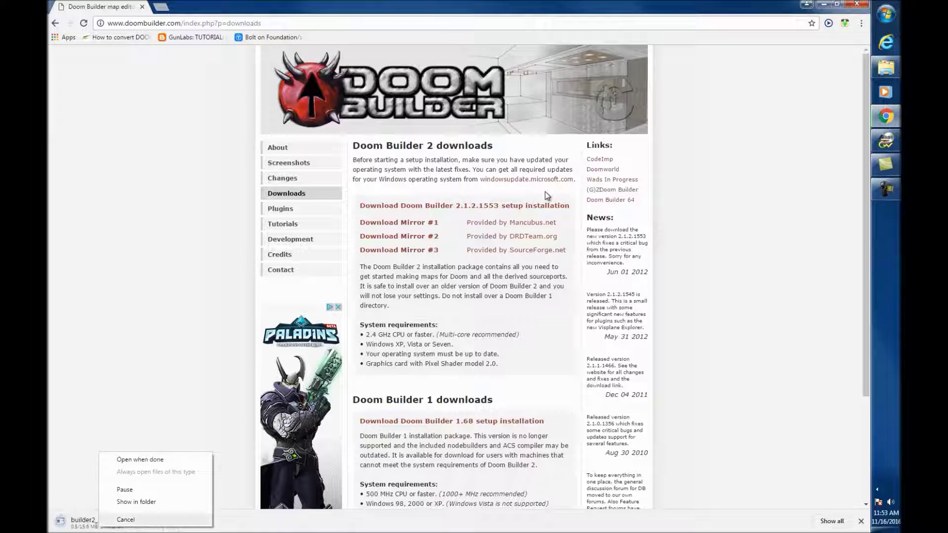
left_click(125, 519)
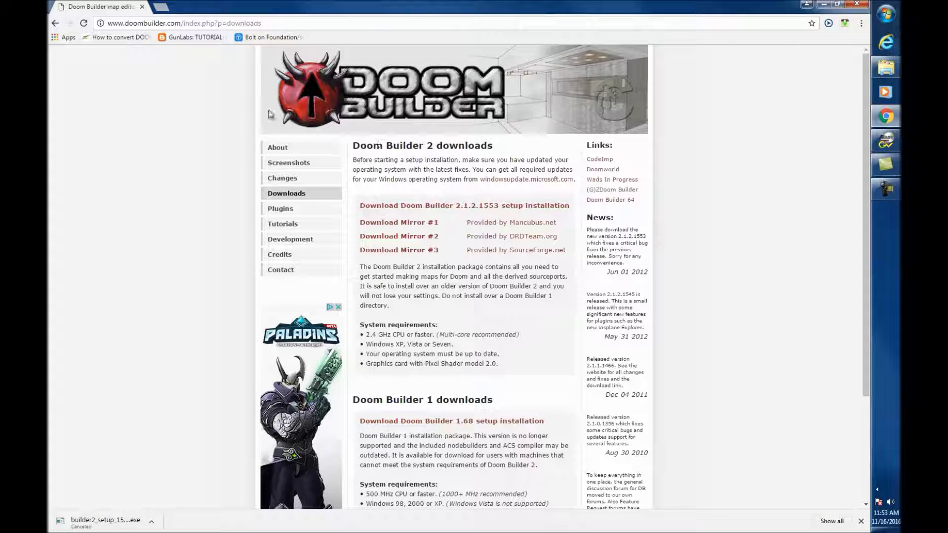
key("alt+F4")
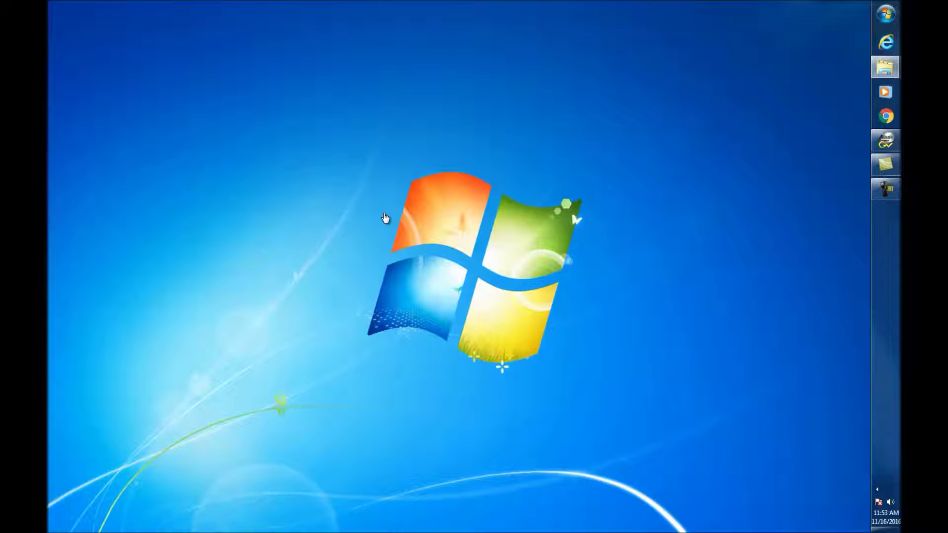
Step: Switch to the Downloads folder in Windows Explorer and run the builder2_setup_1553 installer
key("alt+Tab")
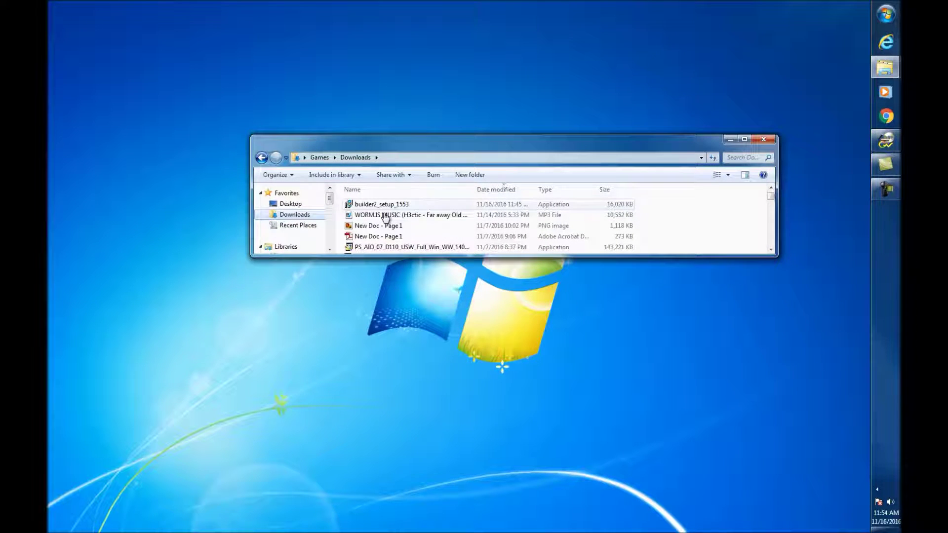
left_click(383, 207)
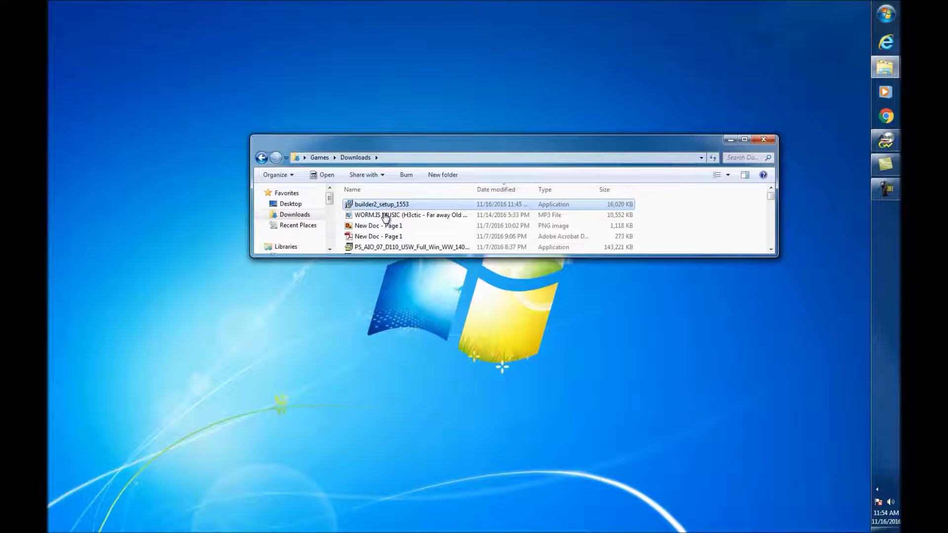
key("Return")
key("Return")
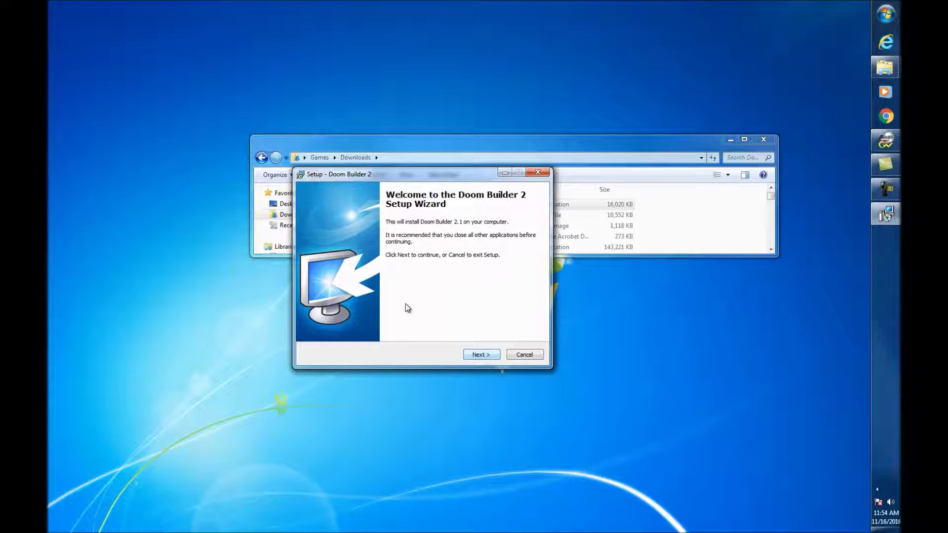
Step: Go through the Doom Builder 2 setup with the default destination, the Doom Builder Start Menu folder and a desktop icon
key("Return")
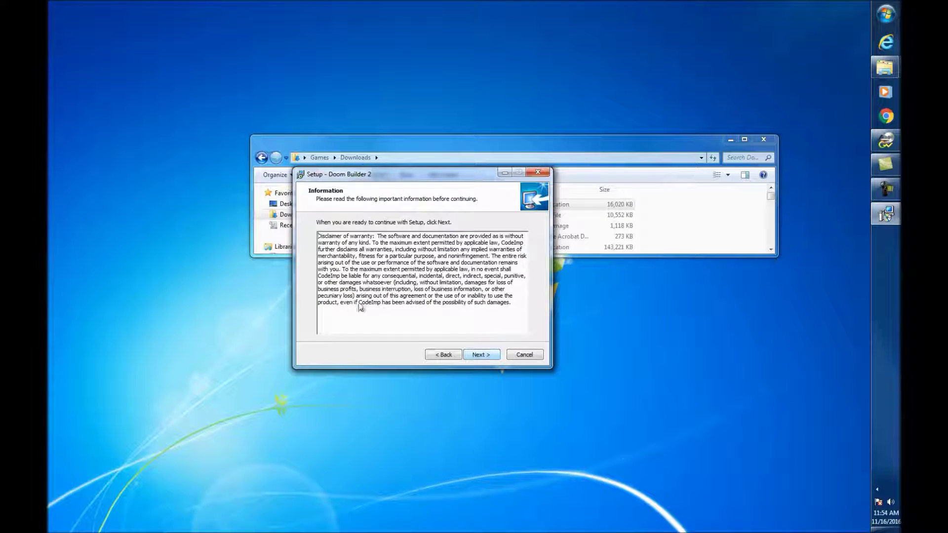
key("Return")
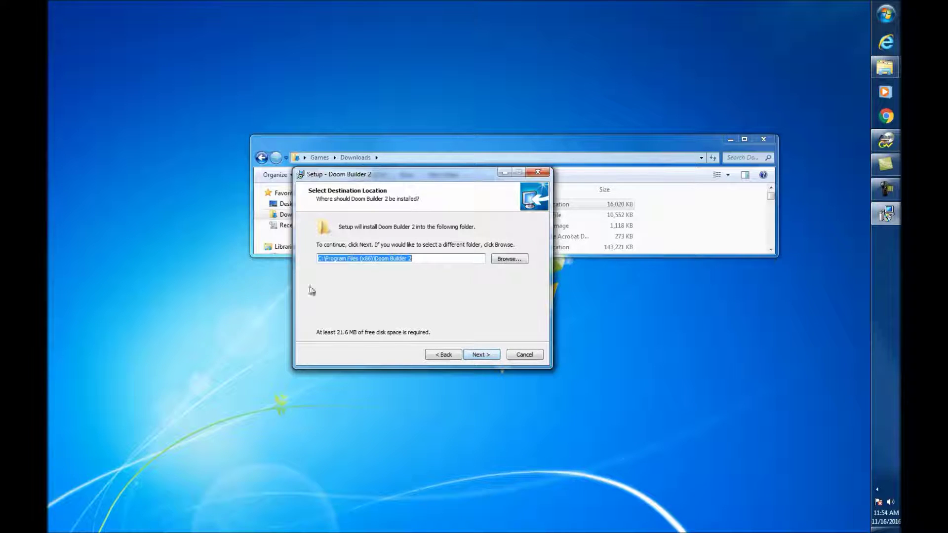
key("Return")
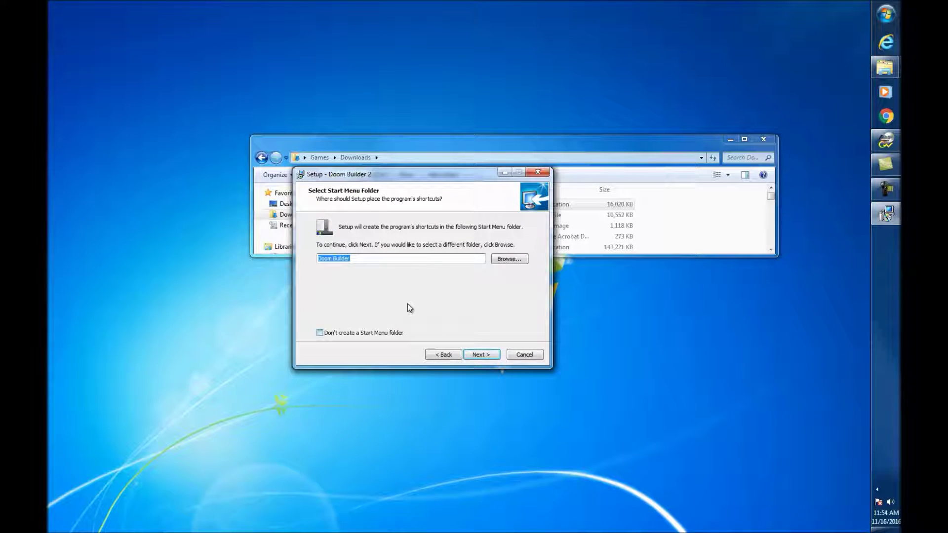
key("alt+d")
key("alt+d")
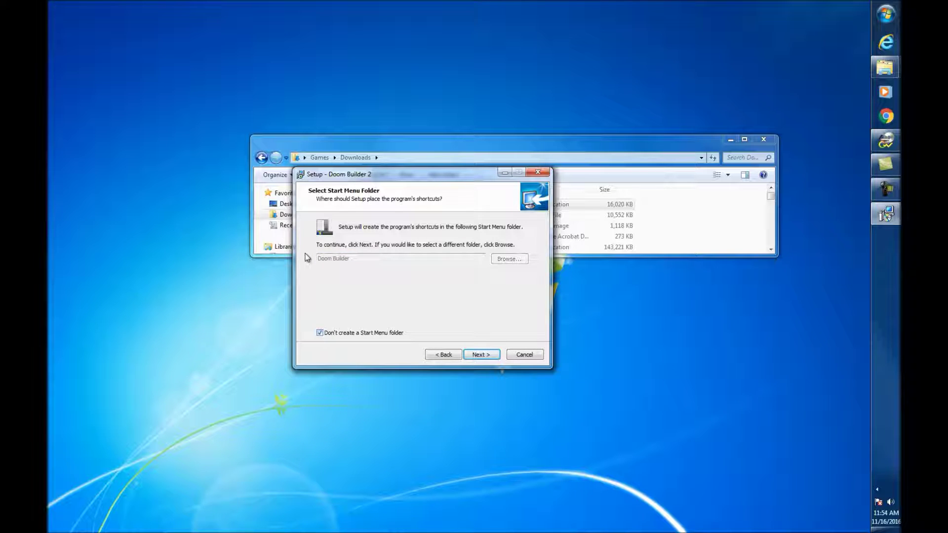
key("Return")
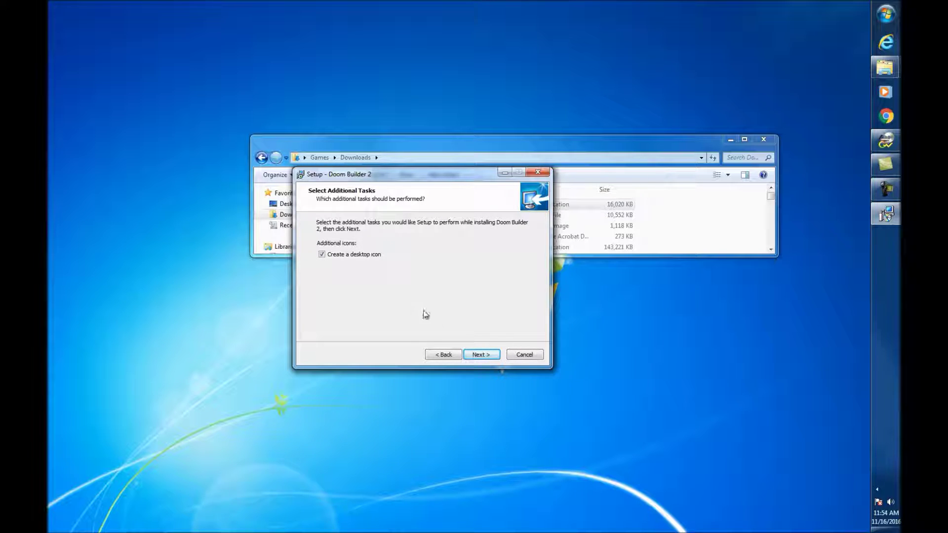
key("Return")
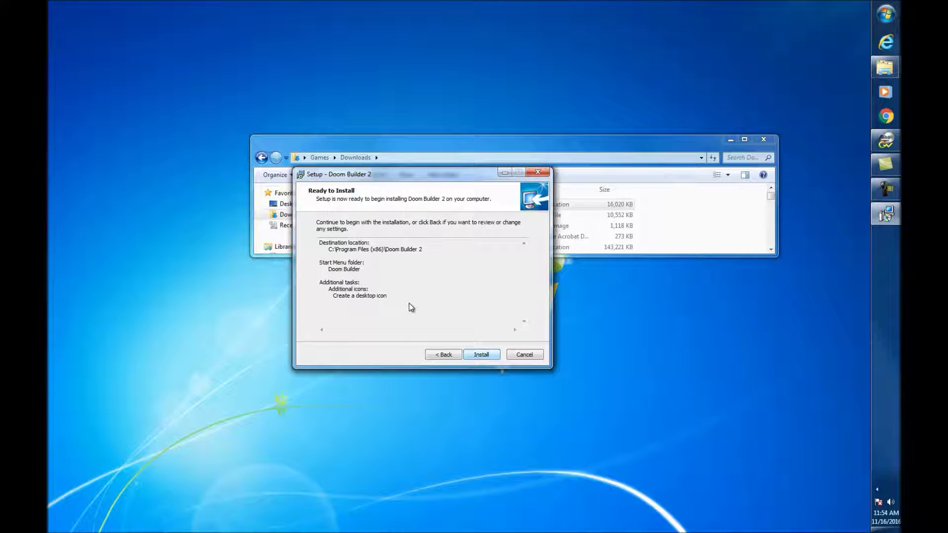
Step: Install Doom Builder 2, finish the setup wizard and clear the Downloads window off the desktop
key("Return")
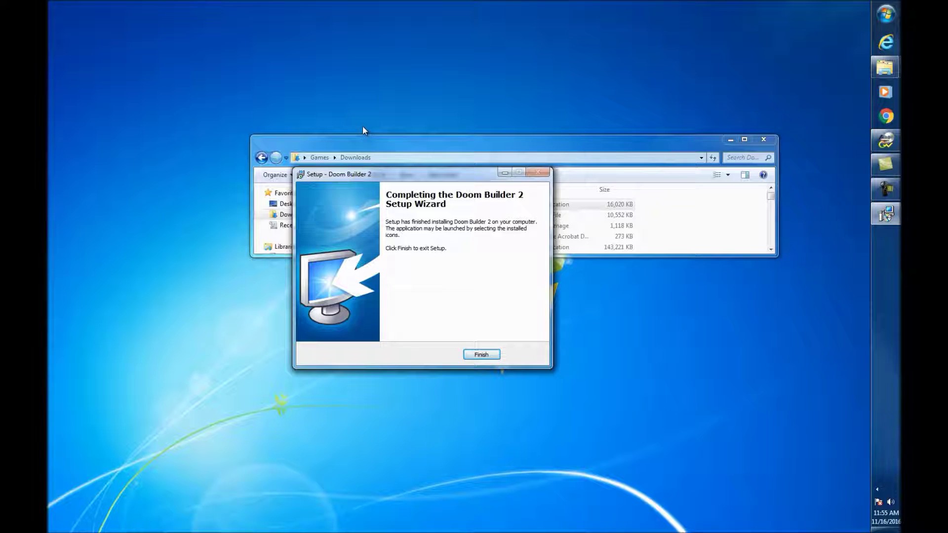
left_click(481, 354)
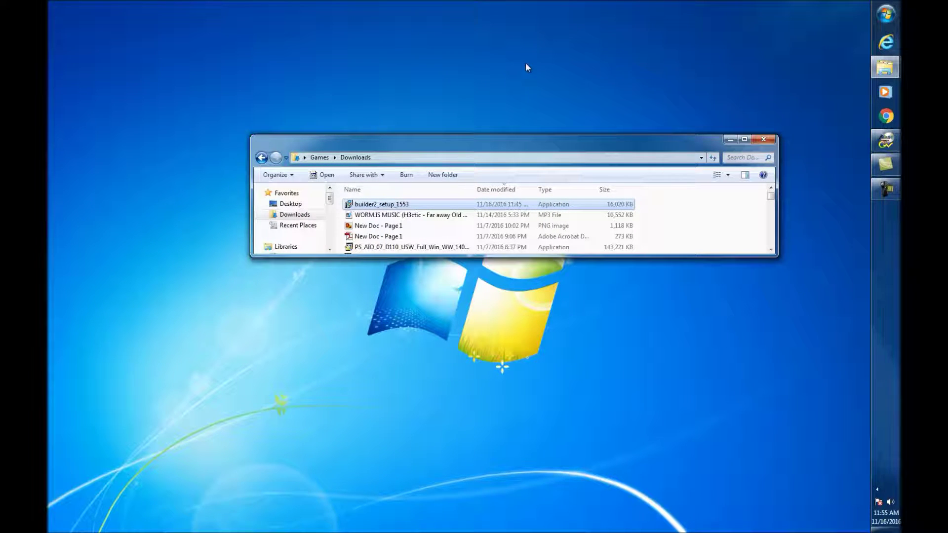
key("alt+F4")
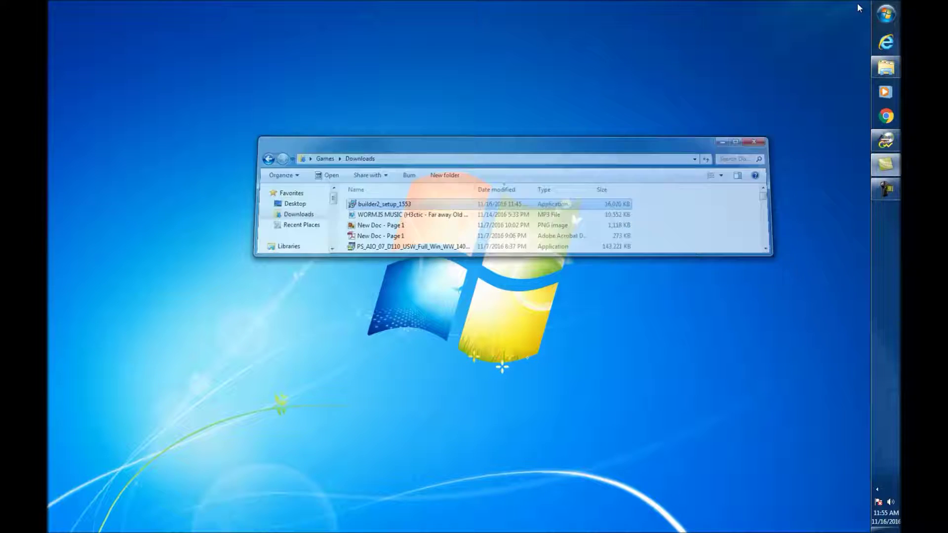
Step: Launch Doom Builder from its desktop shortcut and bring up the dialog for opening a map
left_click_drag(264, 196, 143, 130)
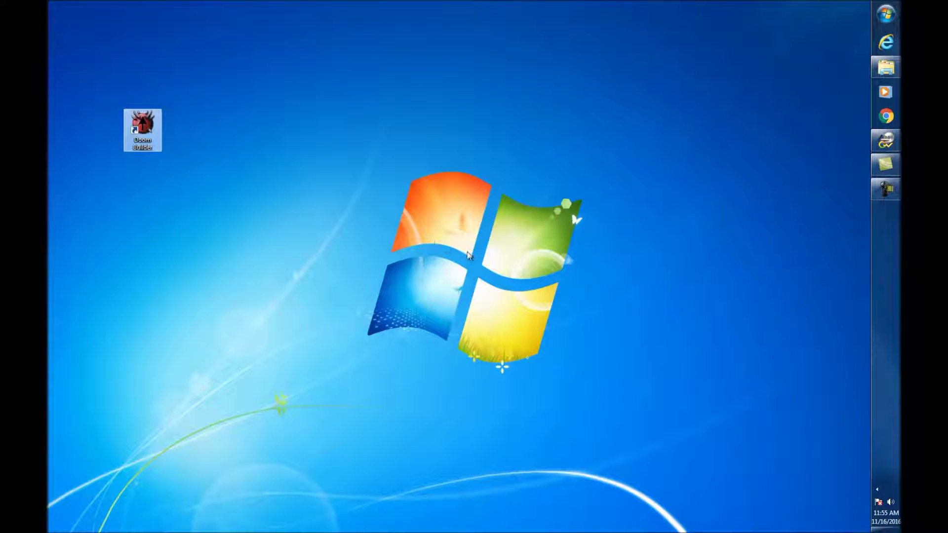
left_click_drag(142, 127, 452, 237)
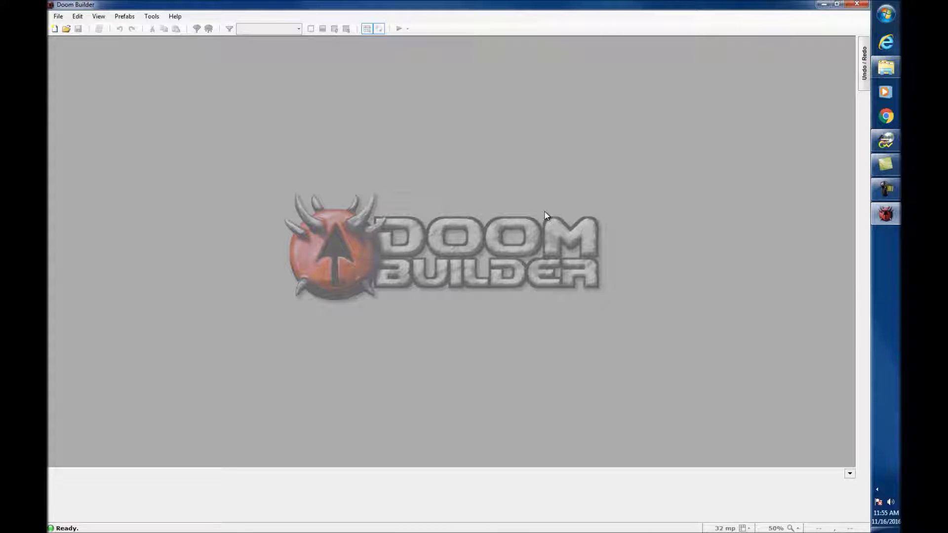
key("alt")
key("Down")
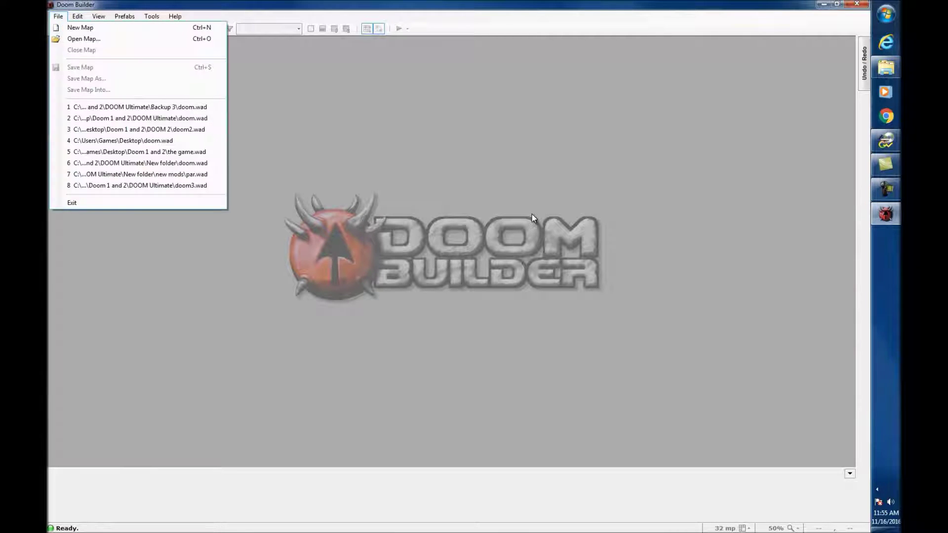
key("Down")
key("Down")
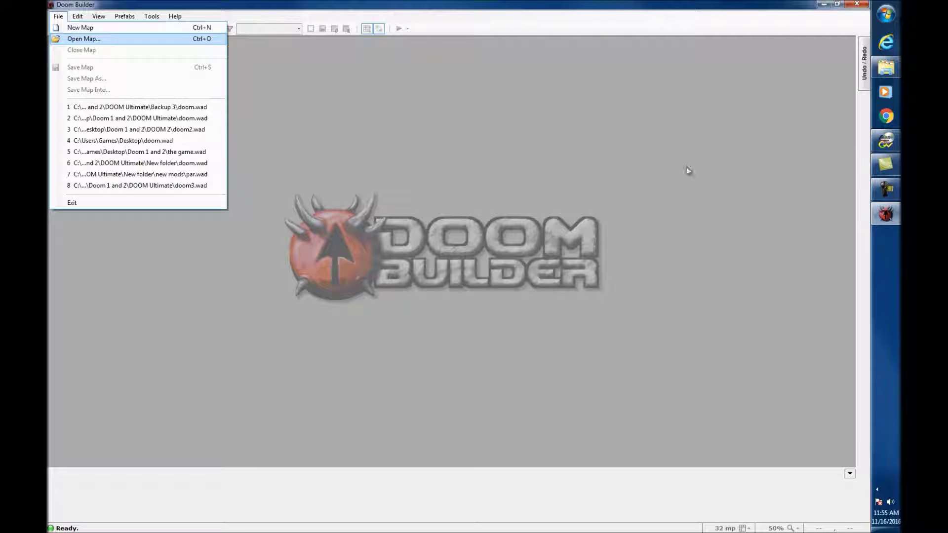
key("Return")
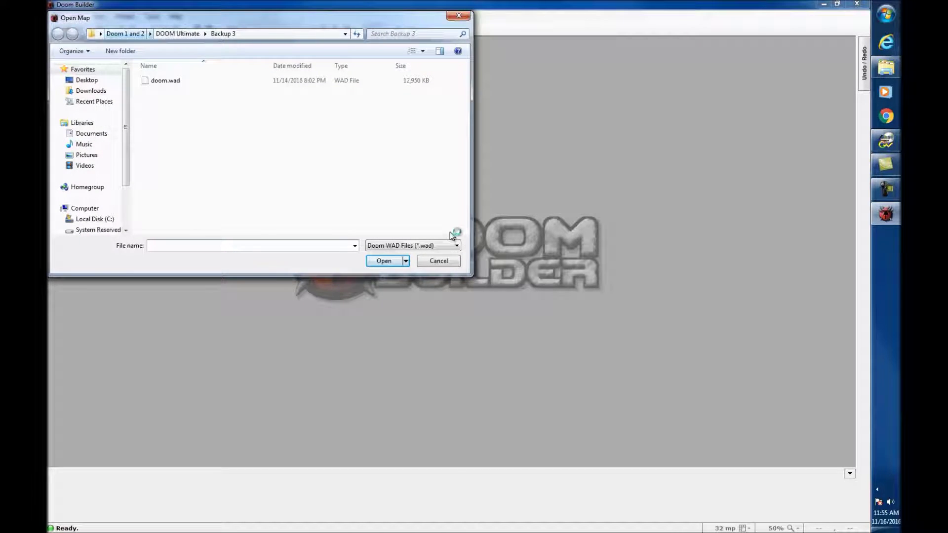
Step: Open doom.wad from the DOOM Ultimate folder inside Doom 1 and 2 and select the map E2M1
key("alt+Up")
key("alt+Up")
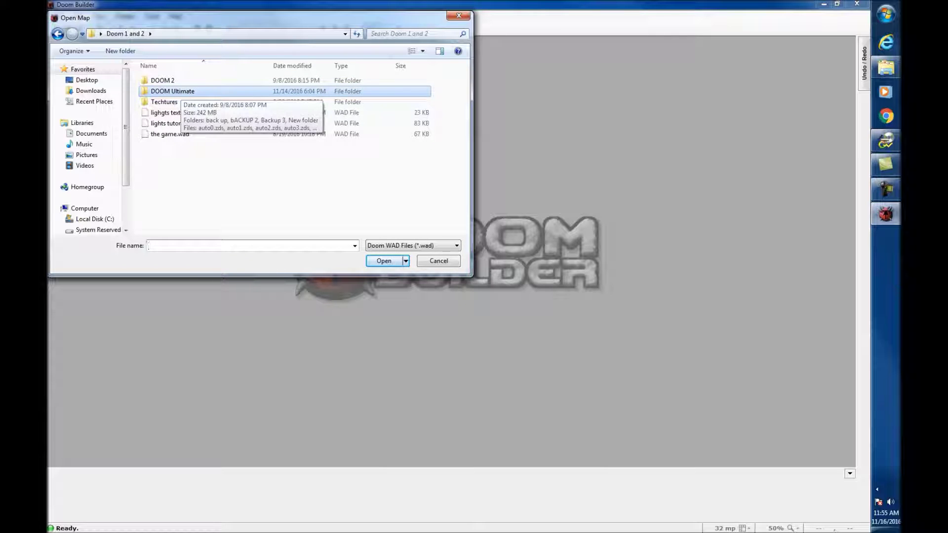
double_click(181, 91)
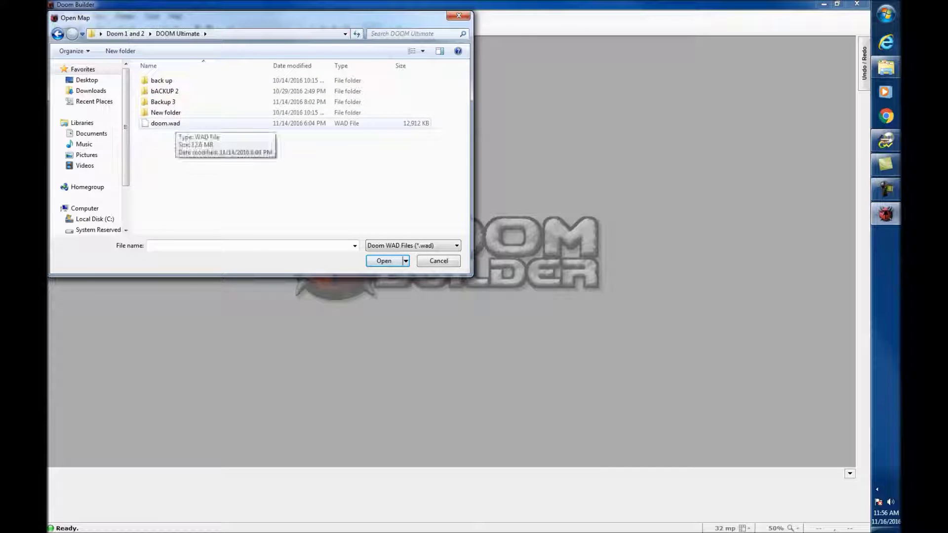
double_click(165, 123)
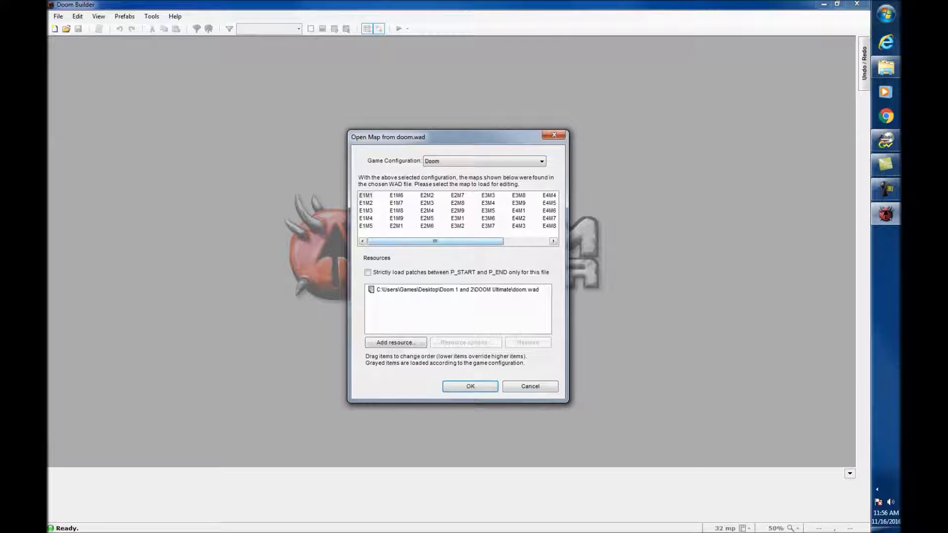
left_click_drag(435, 241, 458, 241)
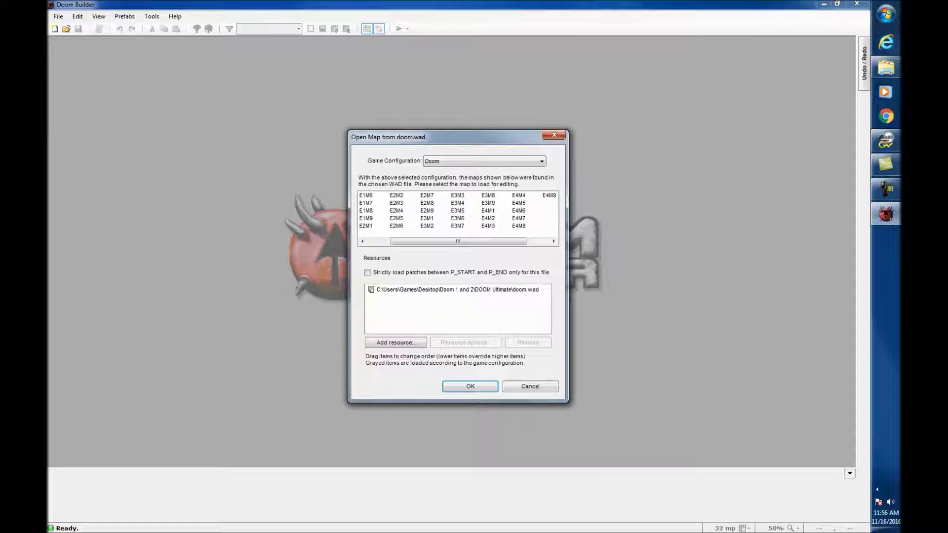
left_click(366, 226)
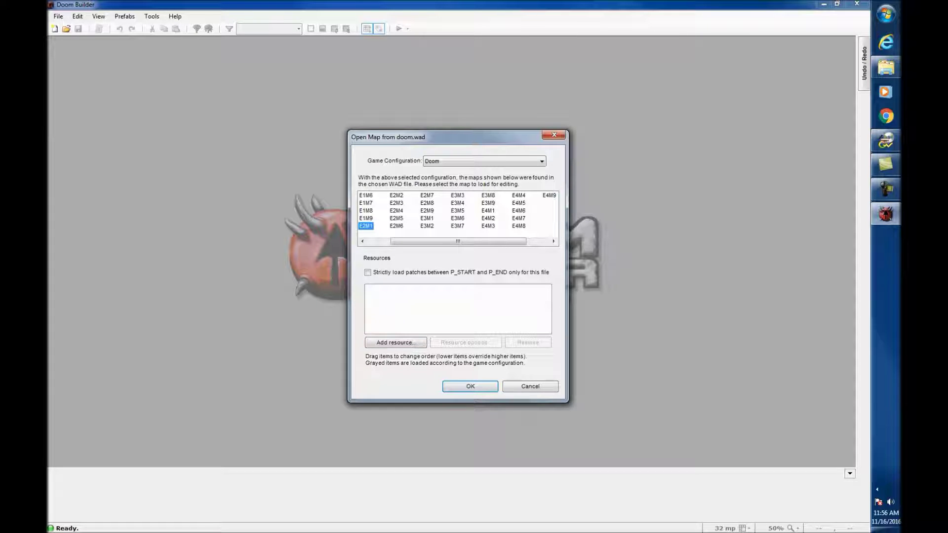
Step: Try the Doom 2 game configuration for doom.wad and set it back to Doom
left_click(484, 161)
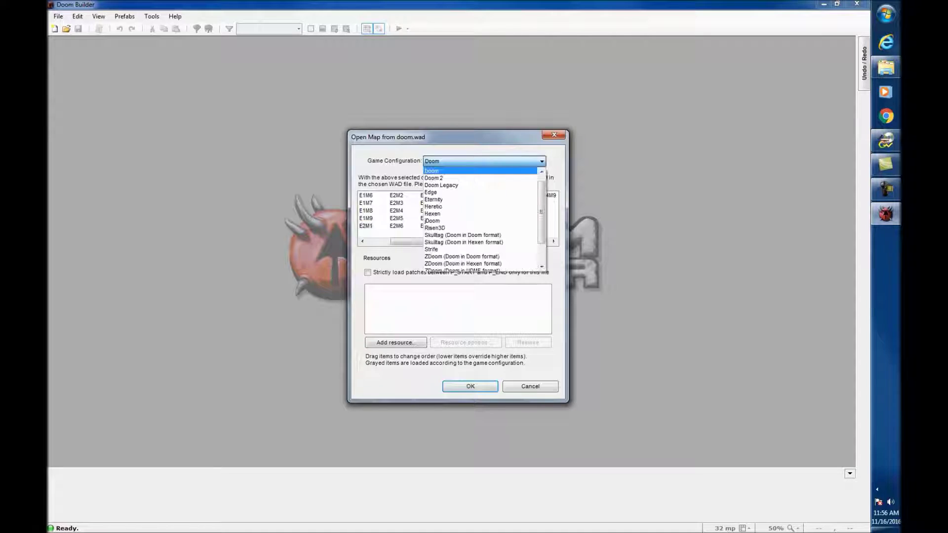
left_click(484, 169)
left_click(483, 160)
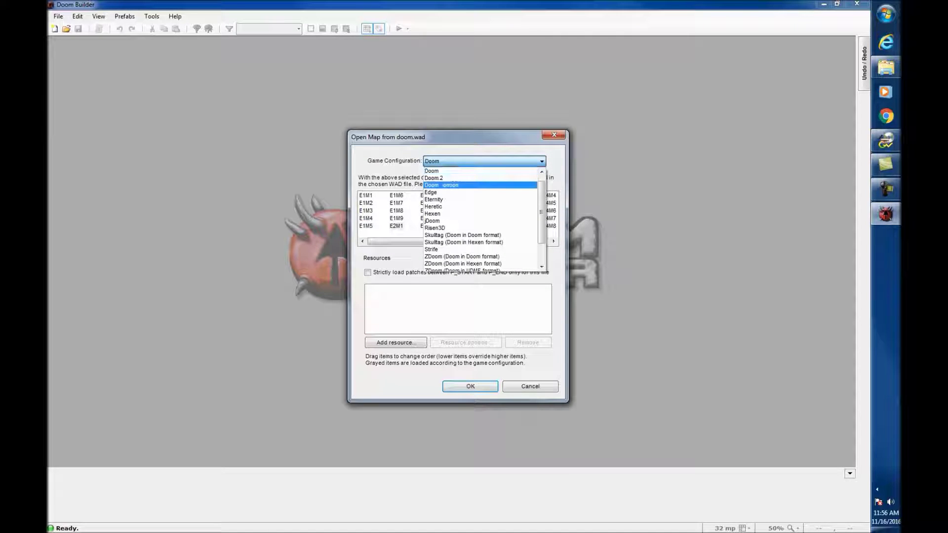
left_click(483, 177)
left_click(484, 161)
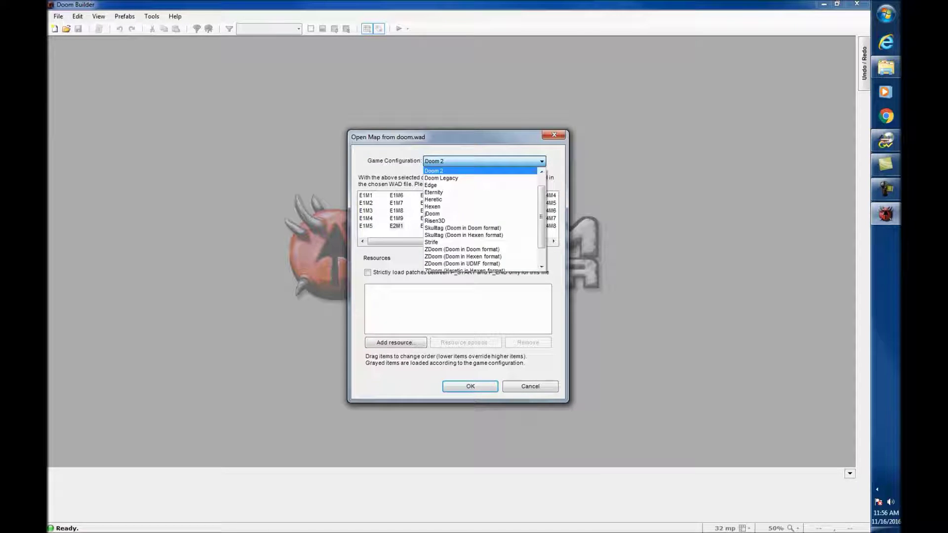
scroll(479, 218, "up", 1)
left_click(479, 177)
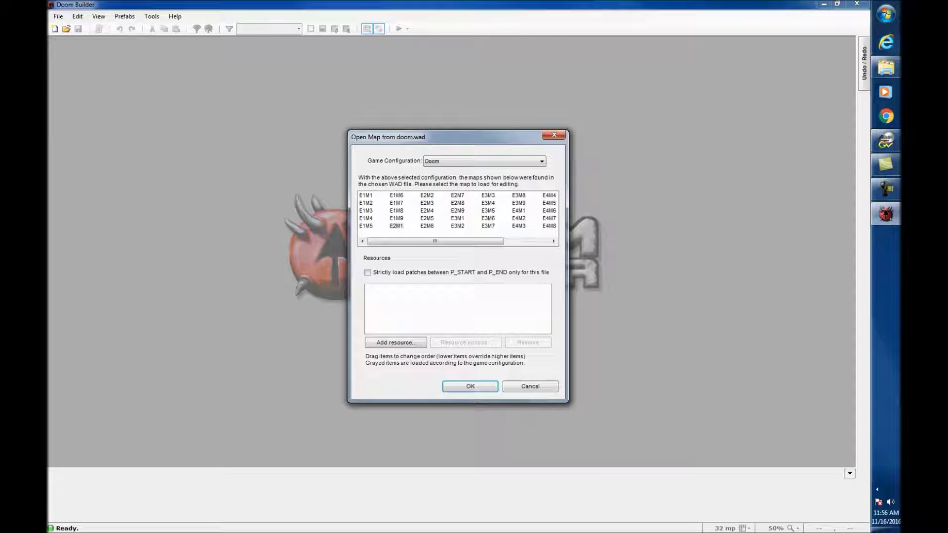
Step: Add doom.wad from the DOOM Ultimate folder as a WAD file resource and open the map E2M1 for editing
left_click(397, 225)
left_click(395, 342)
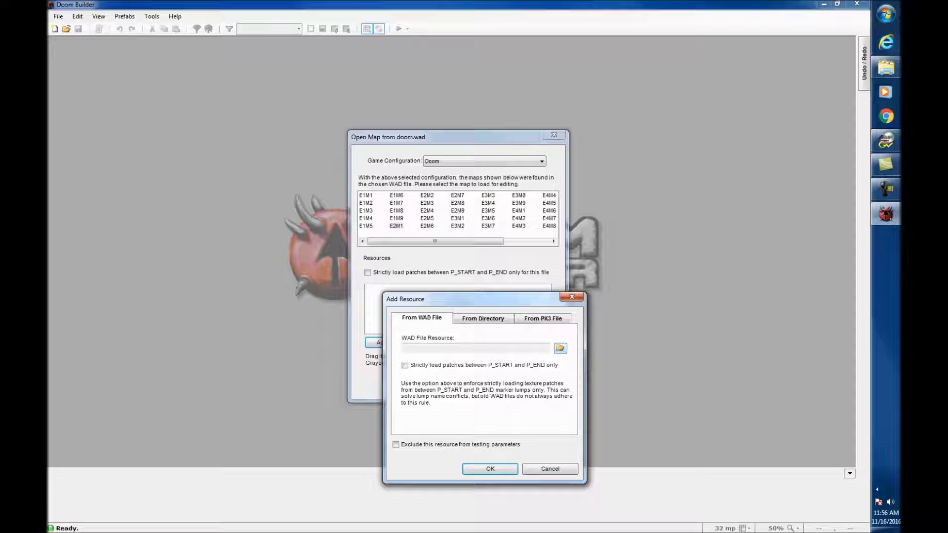
left_click(560, 348)
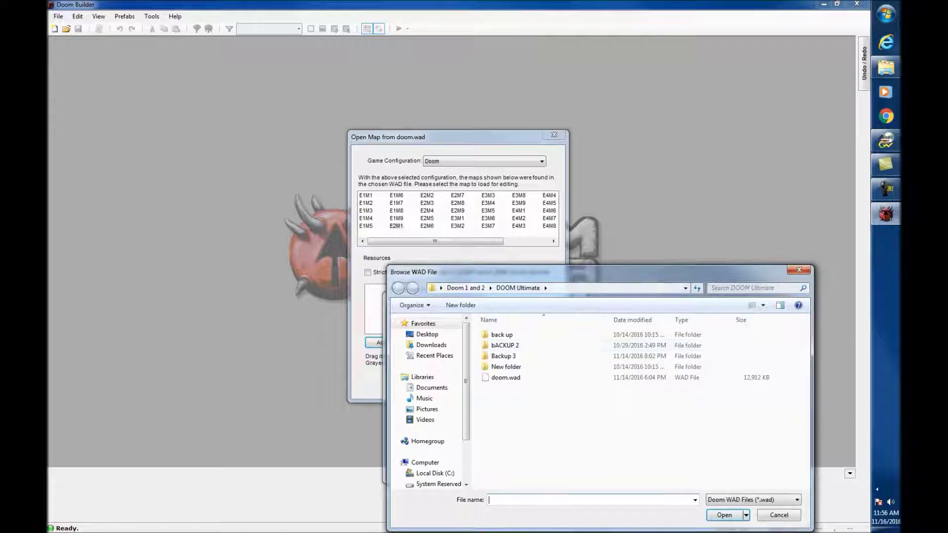
left_click(505, 377)
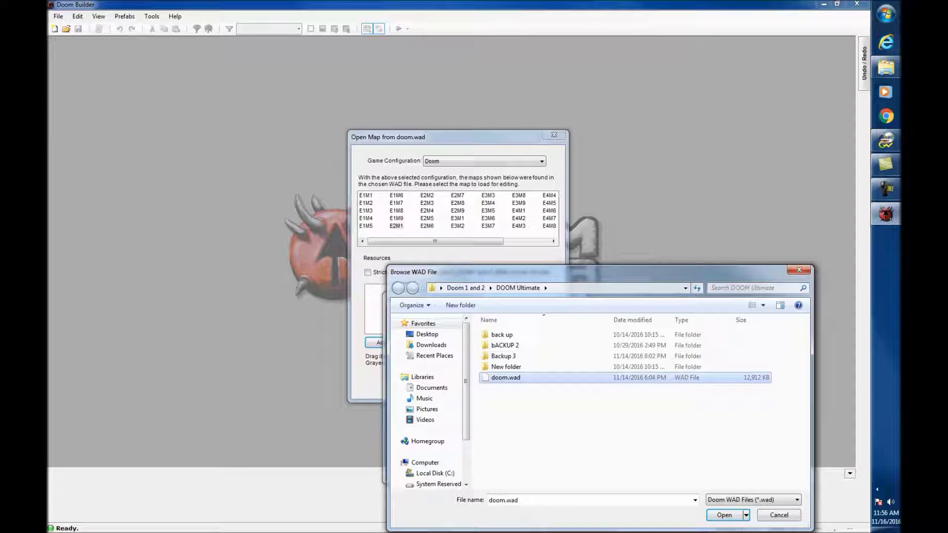
key("Return")
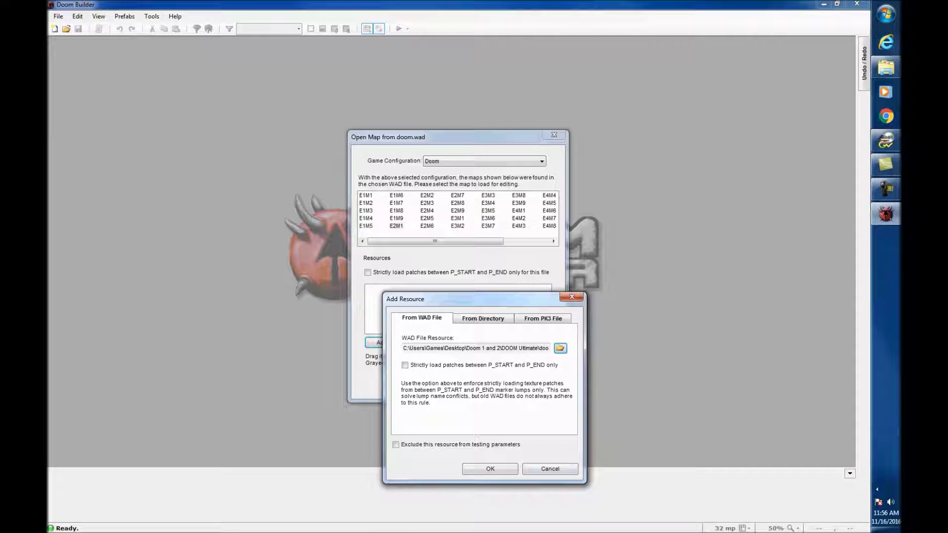
left_click(489, 469)
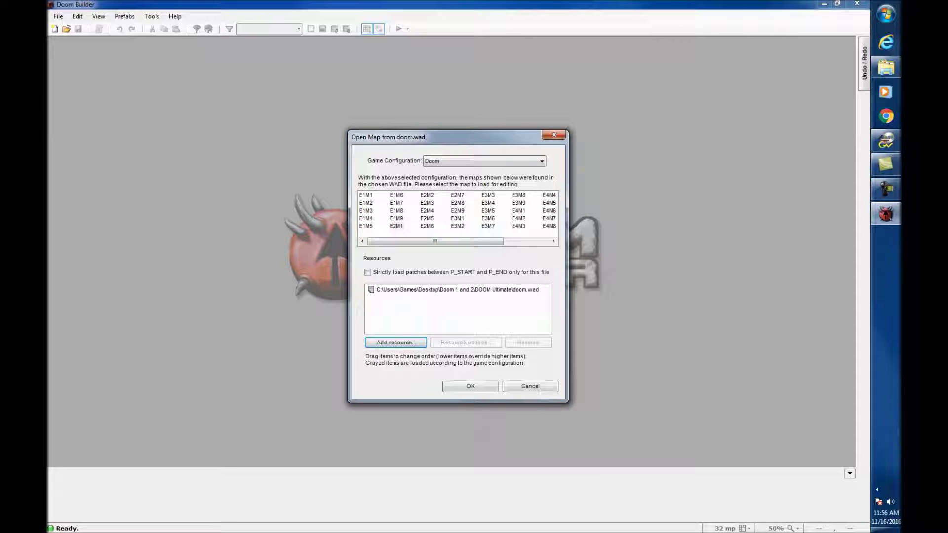
left_click(397, 226)
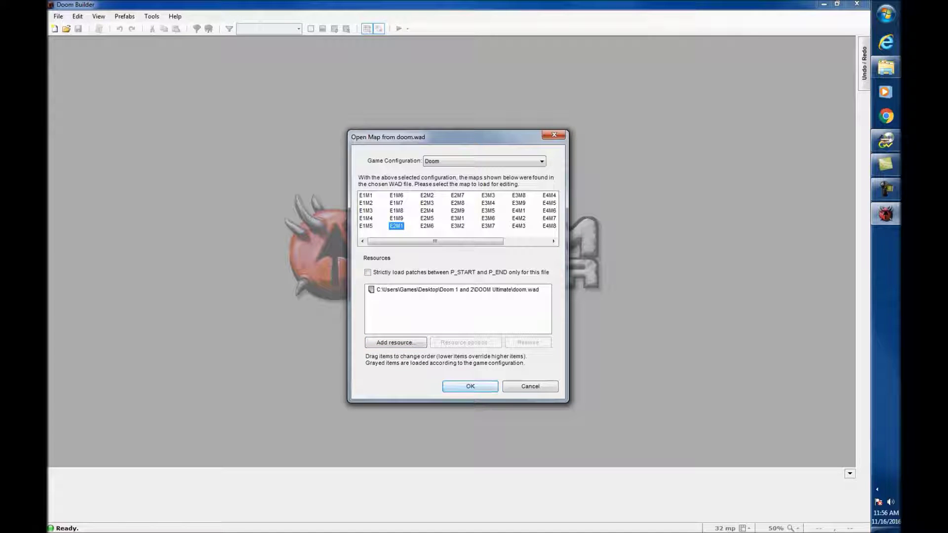
left_click(470, 386)
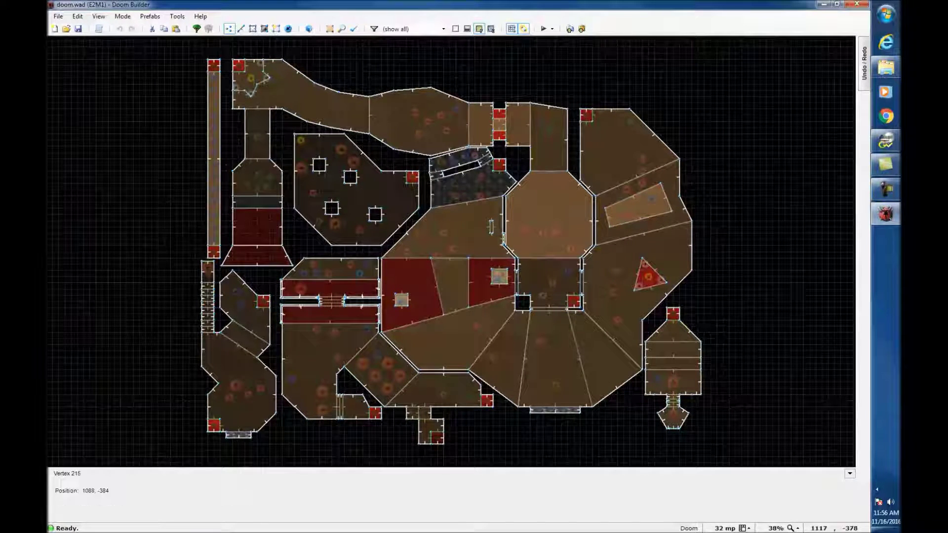
Step: Explore the rooms, corridors and placed things of map E2M1 in 3D using Visual Mode
key("w")
key("e")
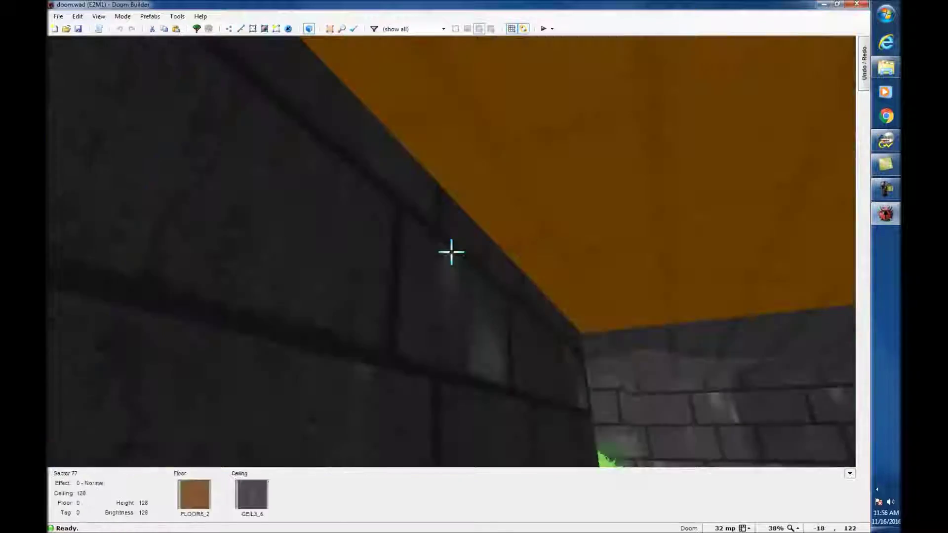
key("e")
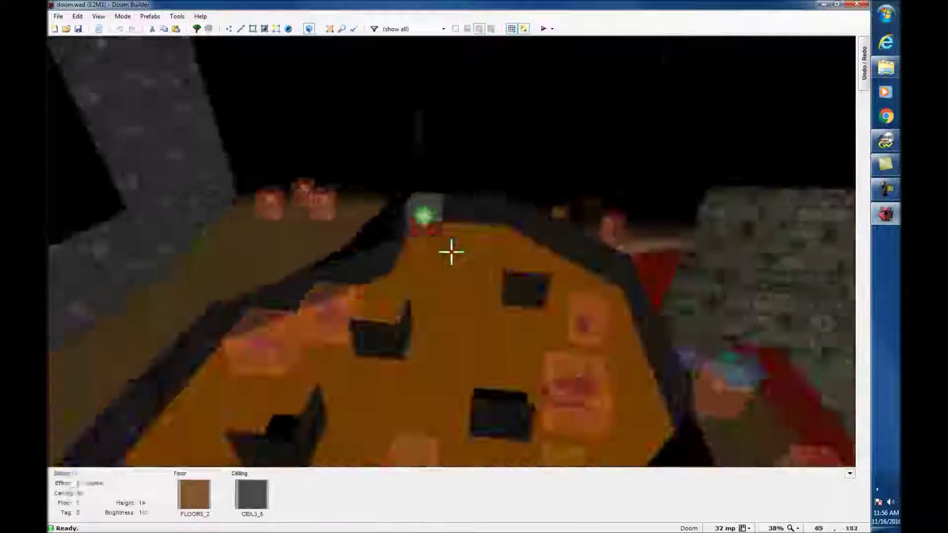
key("e")
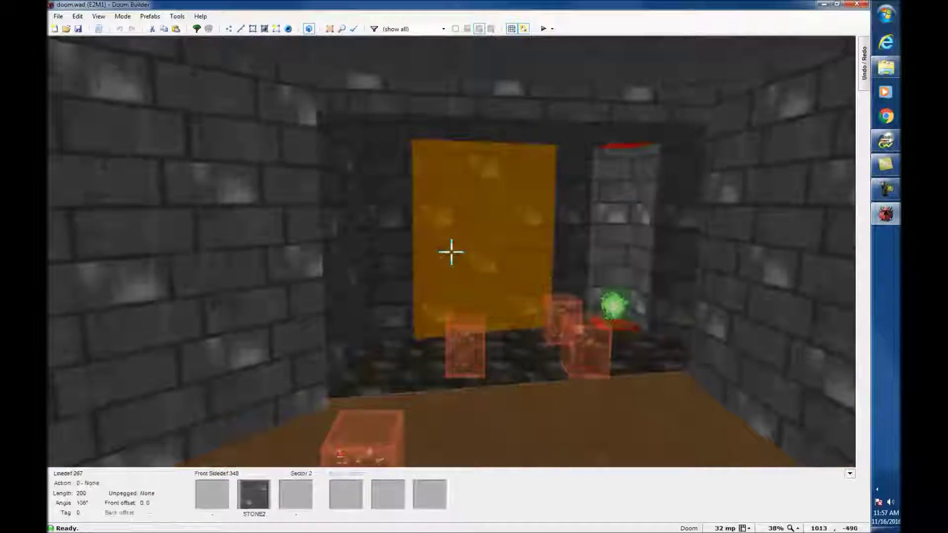
key("e")
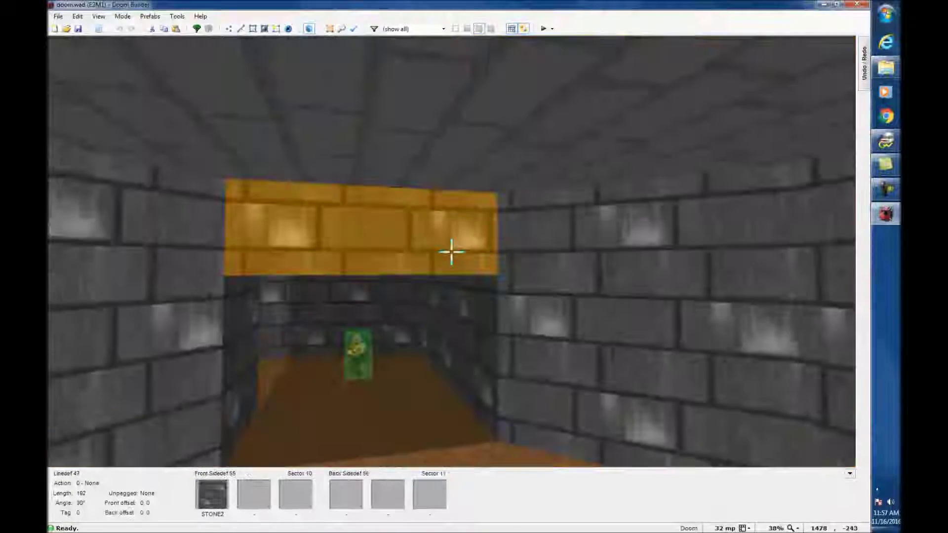
key("e")
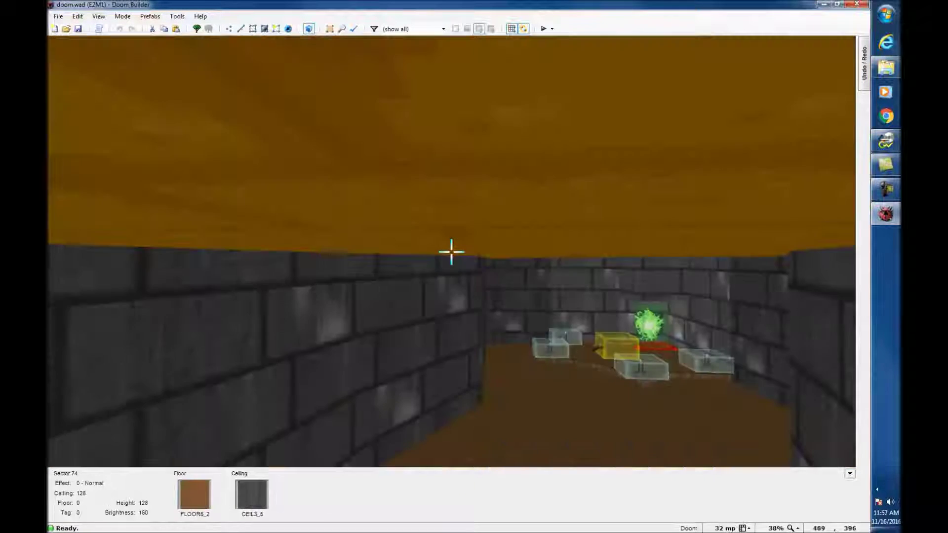
key("e")
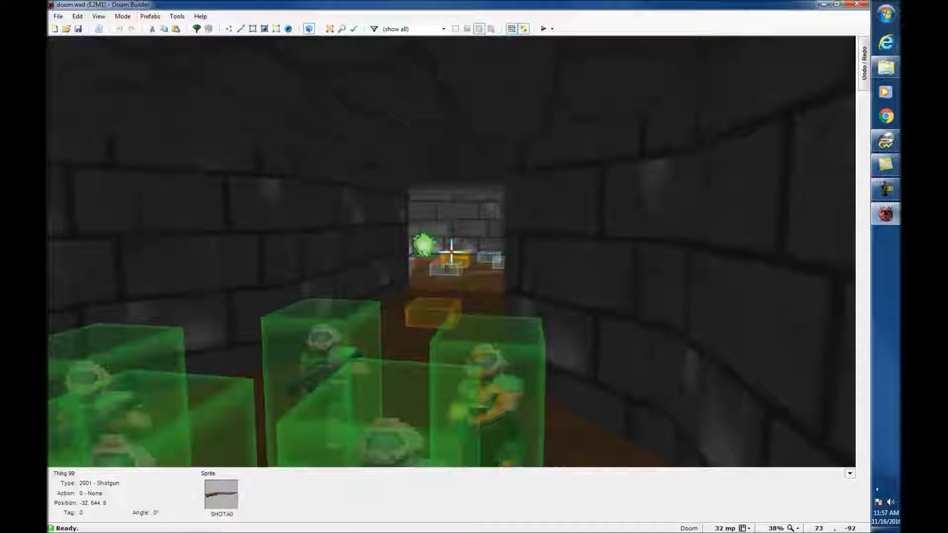
key("e")
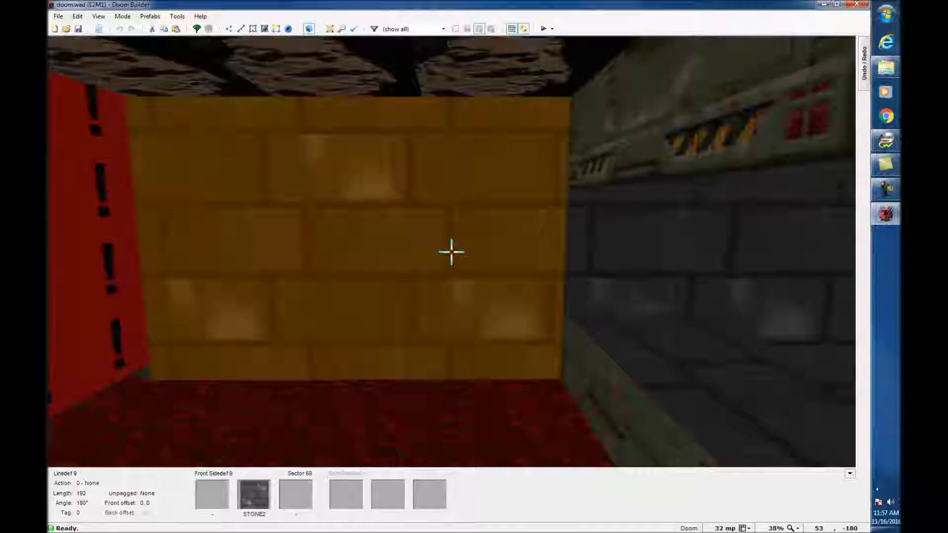
key("w")
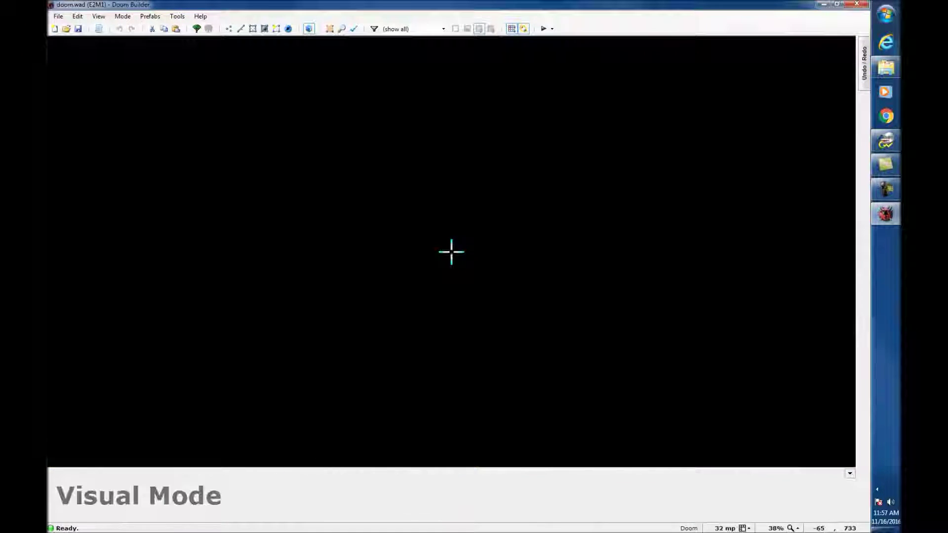
key("e")
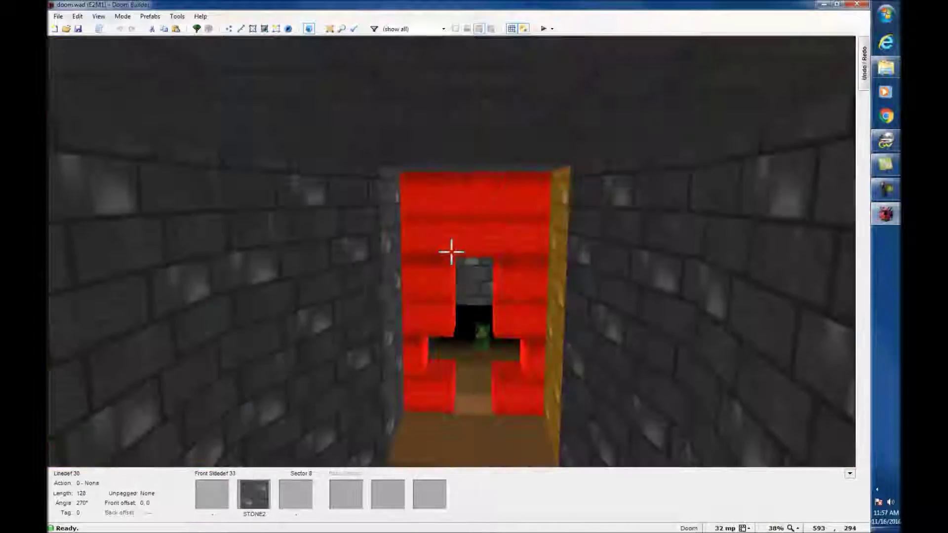
key("w")
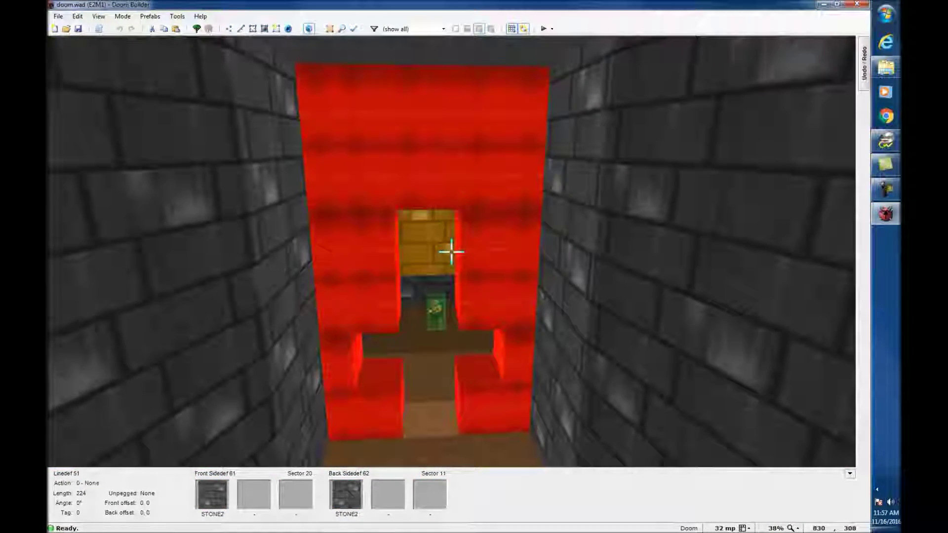